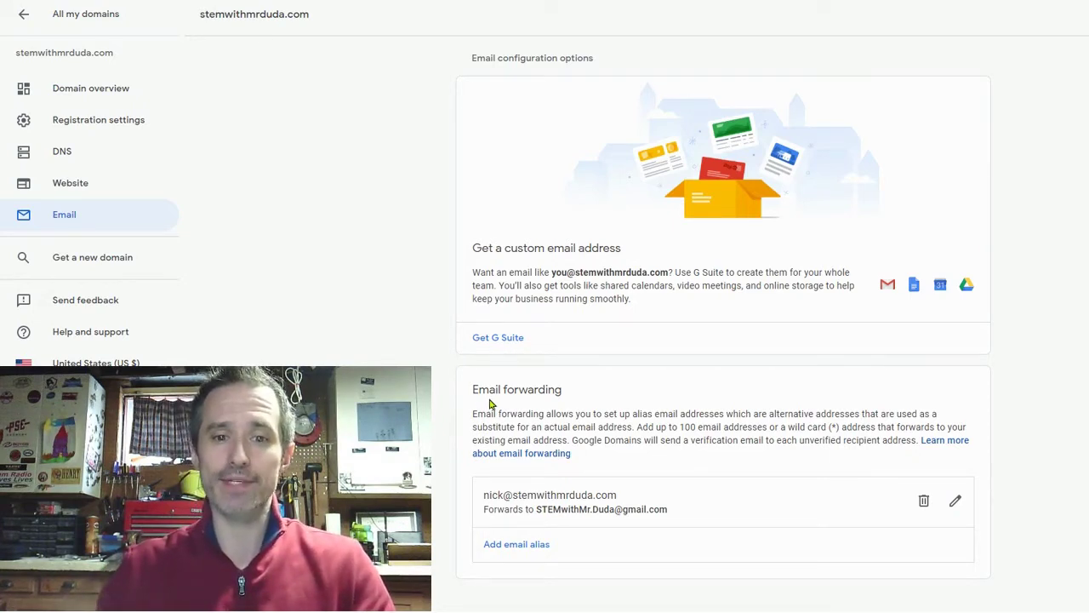
Step: Start adding a new email alias in the domain's Google Domains email forwarding settings
{"action": "left_click", "coordinate": [521, 547]}
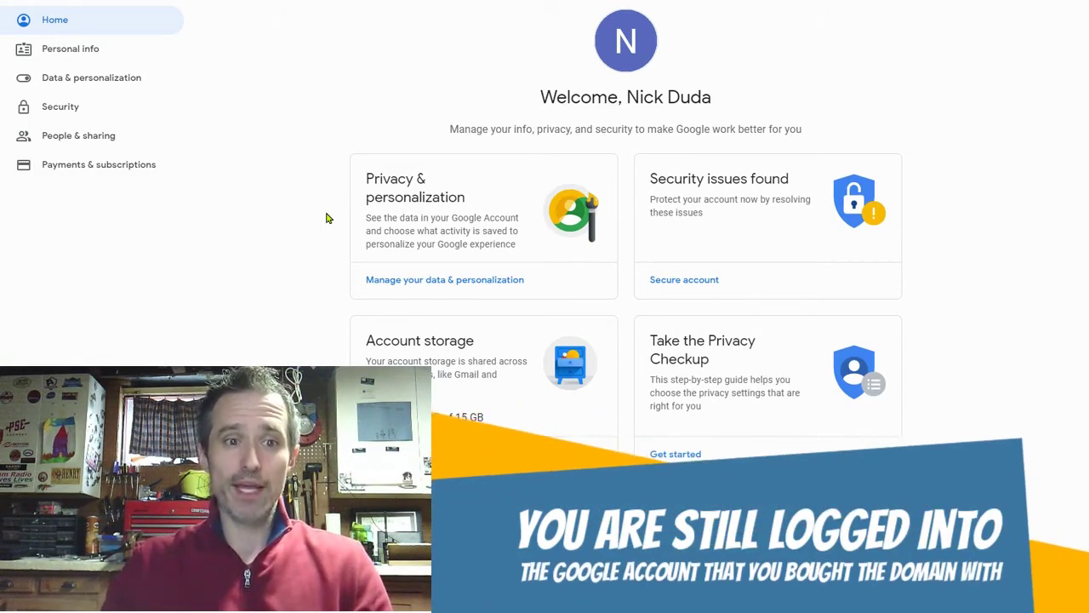
Step: Go to the Security section of the Google Account
{"action": "left_click", "coordinate": [80, 110]}
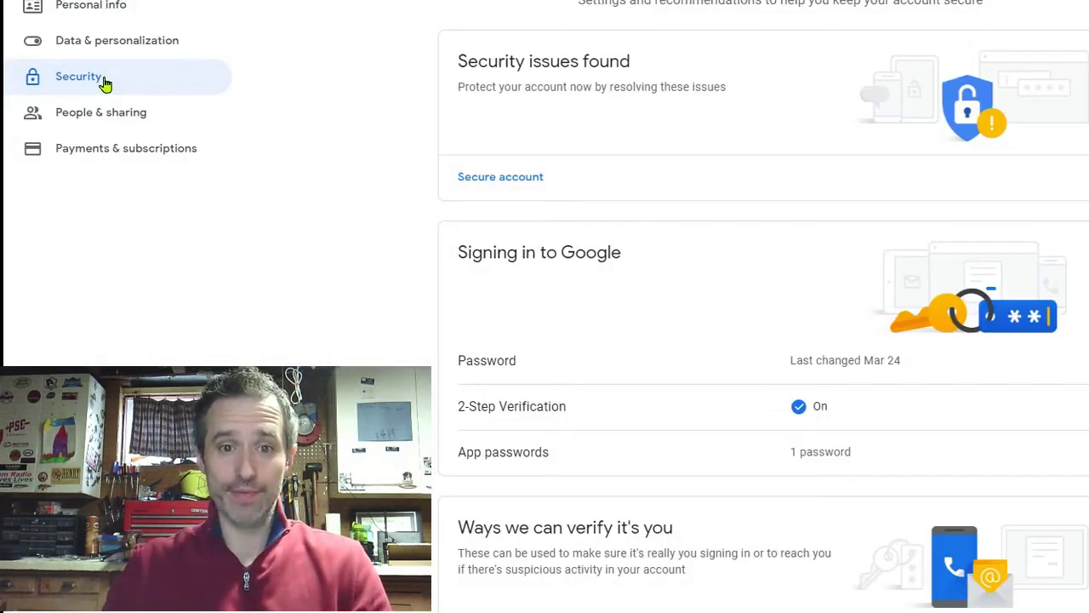
Step: Open the App passwords page under Signing in to Google
{"action": "left_click", "coordinate": [542, 460]}
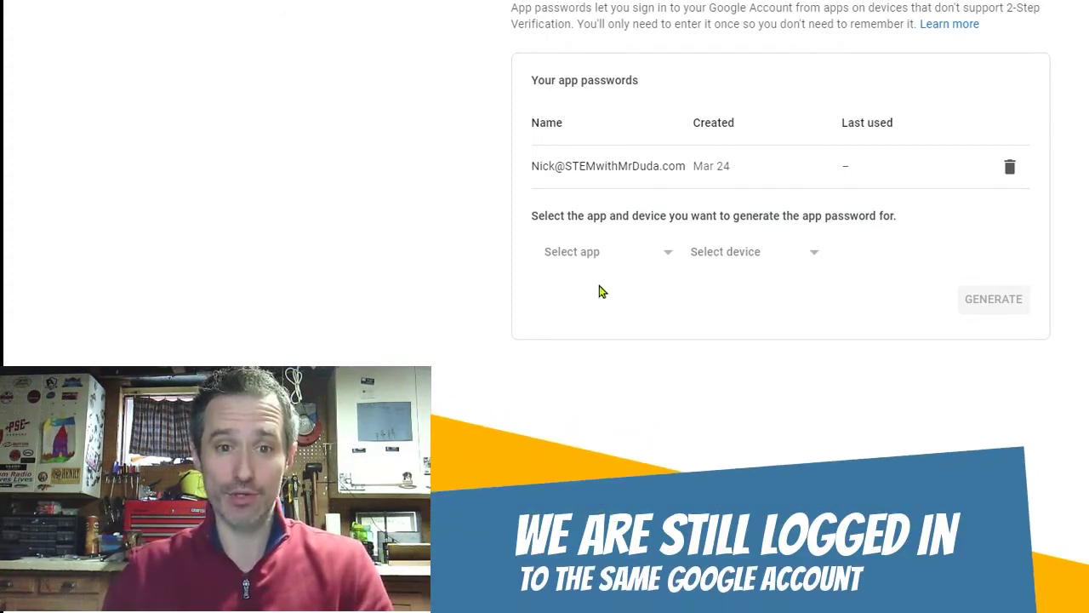
Step: Generate a new app password with the custom name 'For Youtube Video'
{"action": "left_click", "coordinate": [631, 256]}
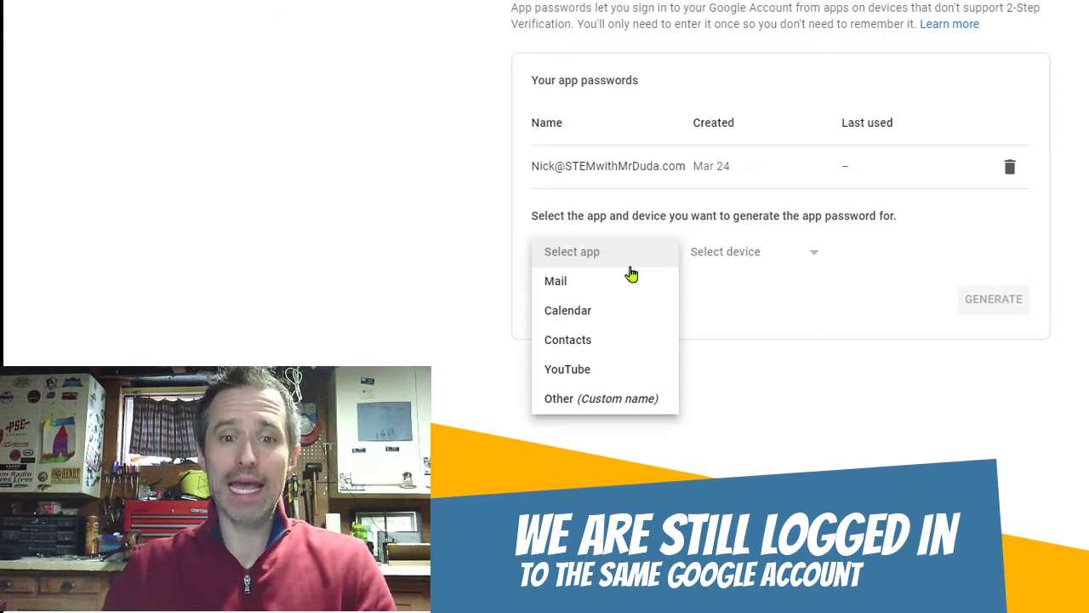
{"action": "left_click", "coordinate": [637, 400]}
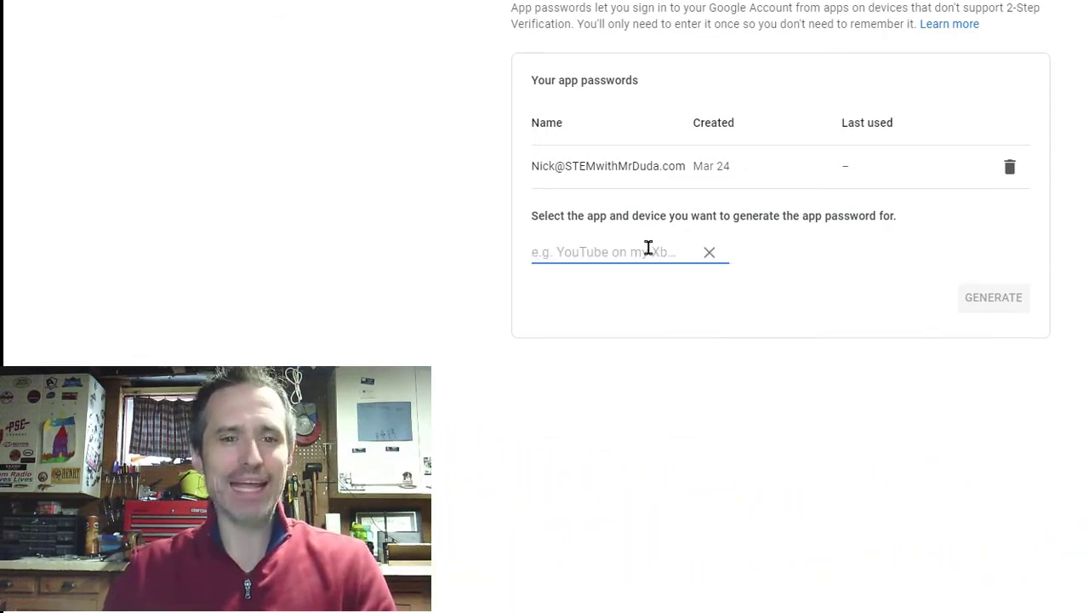
{"action": "type", "text": "F"}
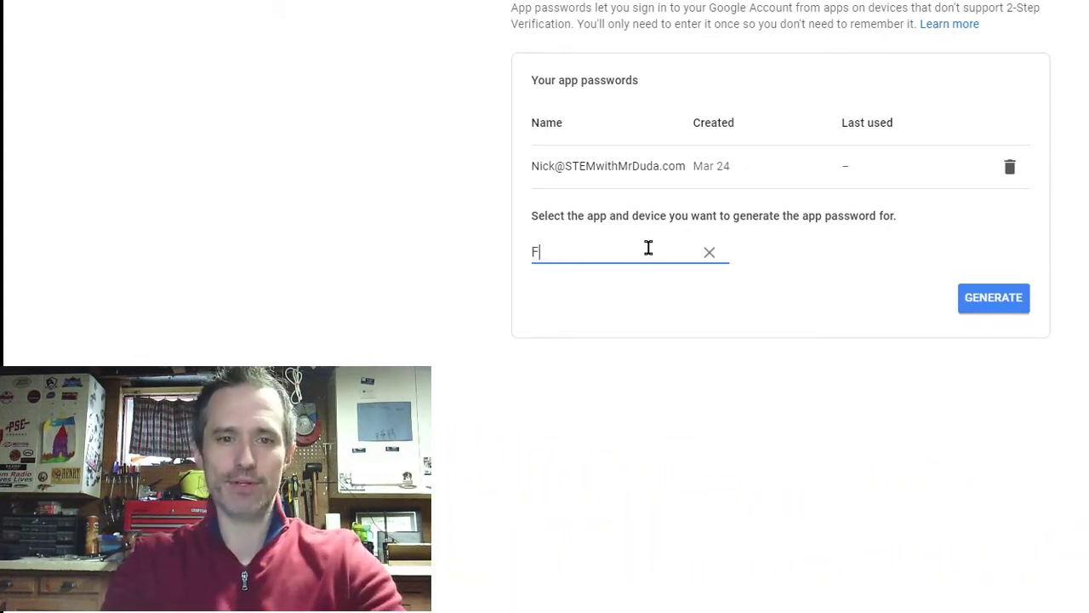
{"action": "type", "text": "or Youtube"}
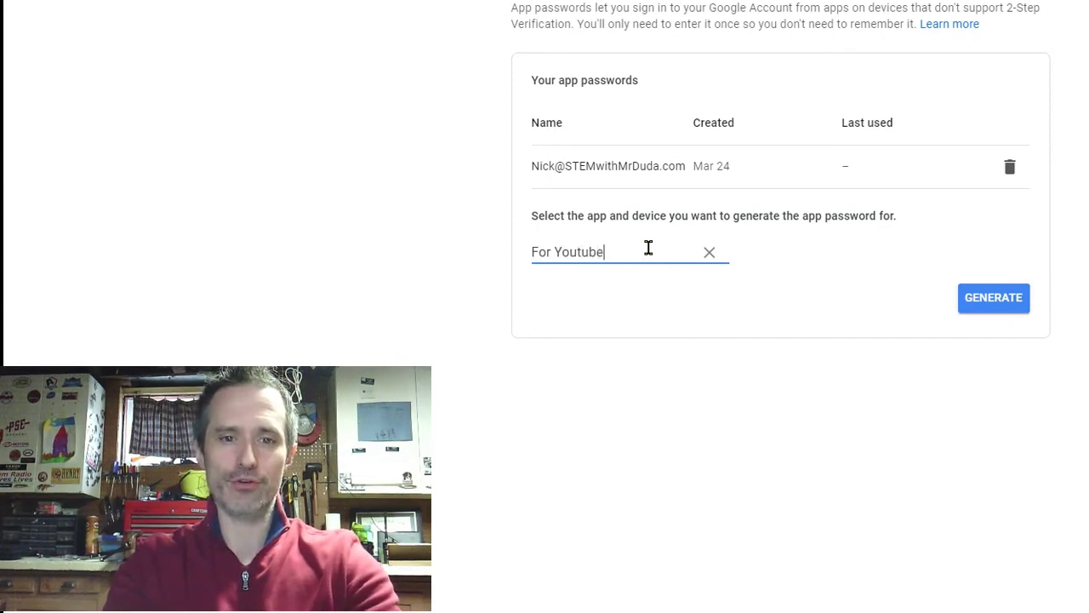
{"action": "type", "text": " Video"}
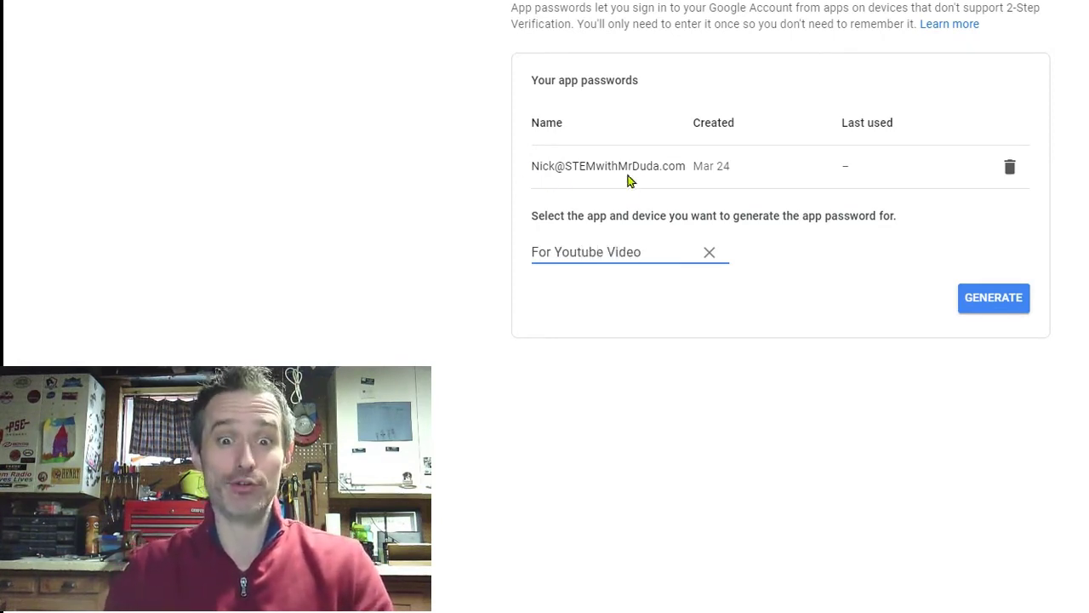
{"action": "left_click", "coordinate": [996, 299]}
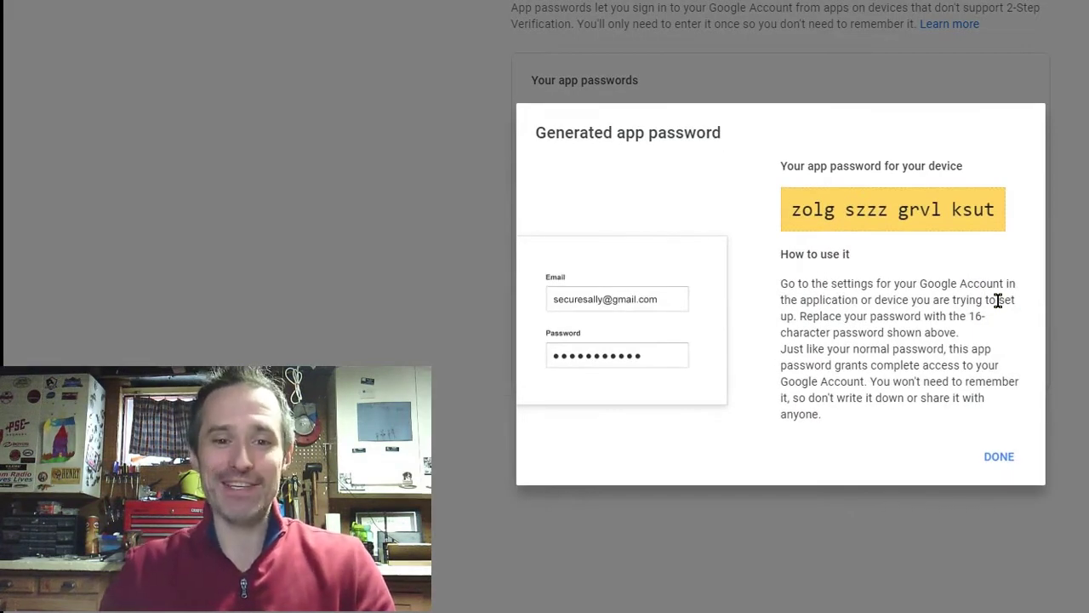
Step: Copy the generated 16-character app password to the clipboard
{"action": "left_click_drag", "start_coordinate": [997, 212], "coordinate": [790, 210]}
{"action": "right_click", "coordinate": [796, 213]}
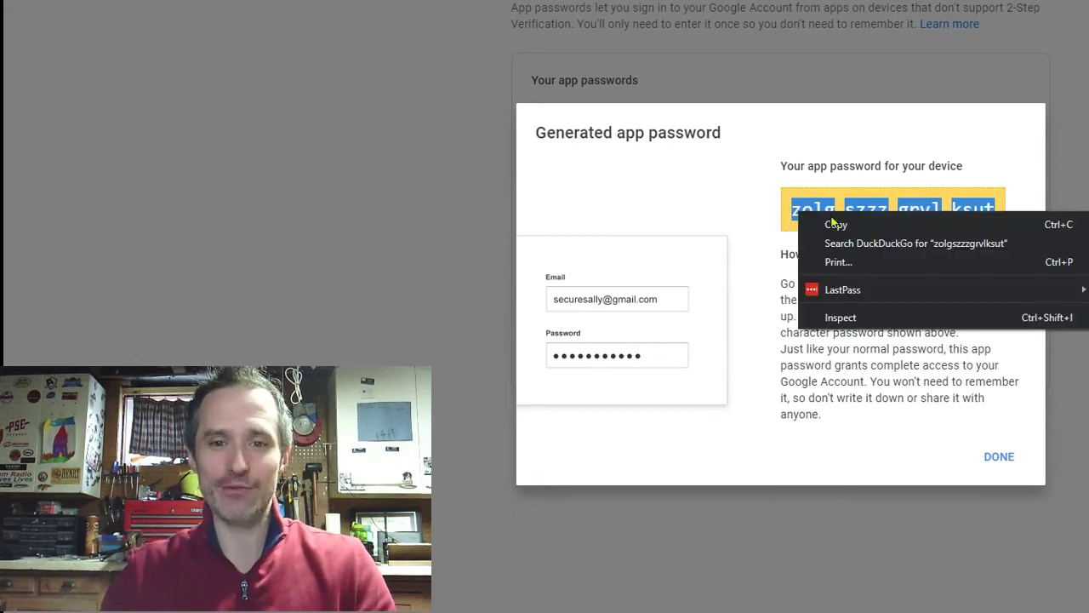
{"action": "left_click", "coordinate": [834, 223]}
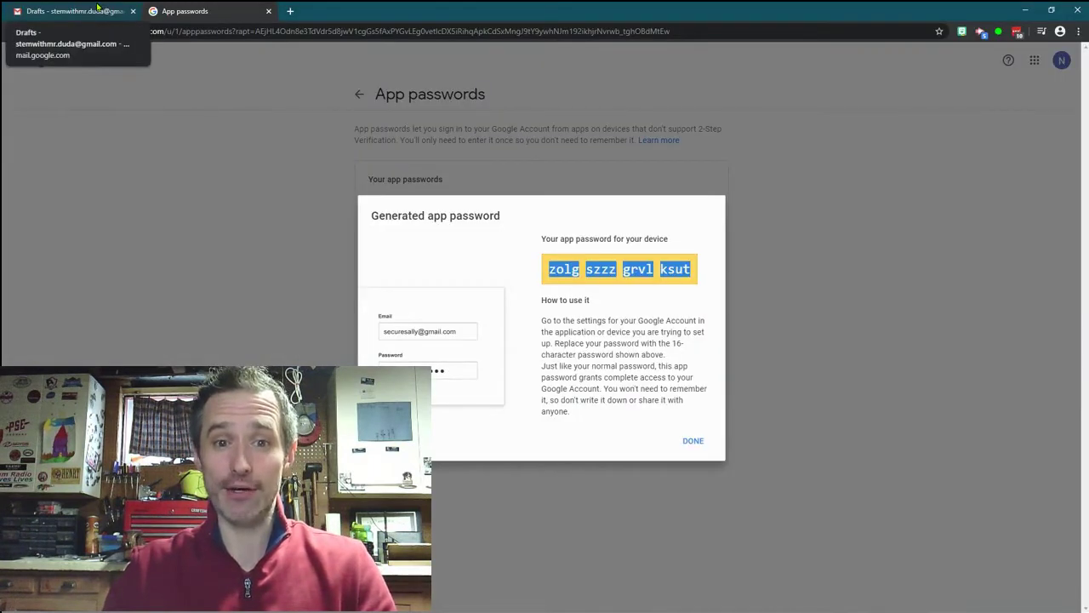
Step: In Gmail's Accounts and Import settings, begin adding another send-as email address
{"action": "left_click", "coordinate": [81, 11]}
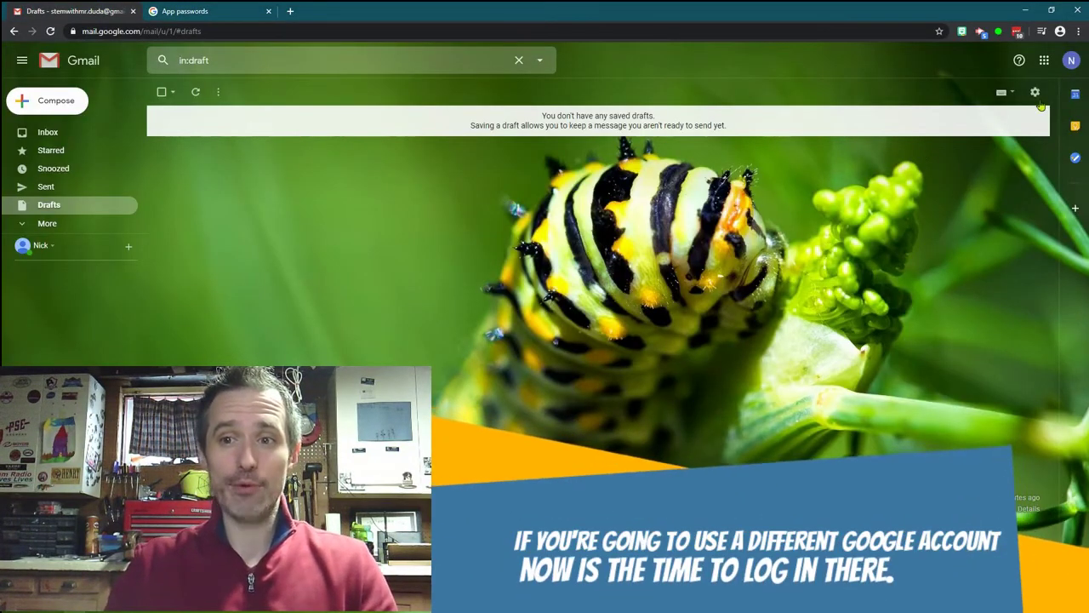
{"action": "left_click", "coordinate": [1034, 95]}
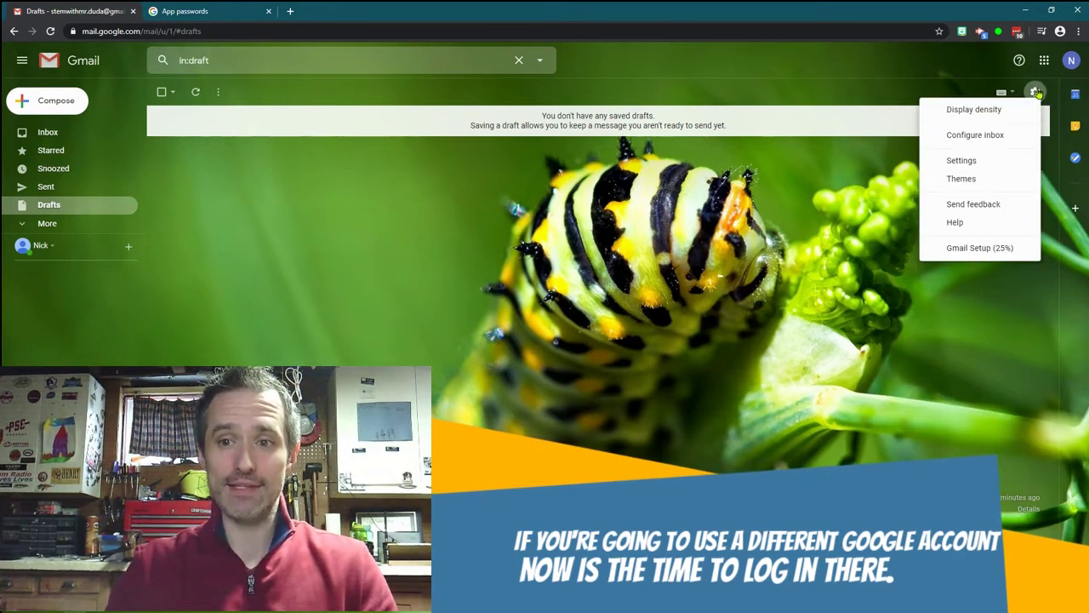
{"action": "left_click", "coordinate": [991, 159]}
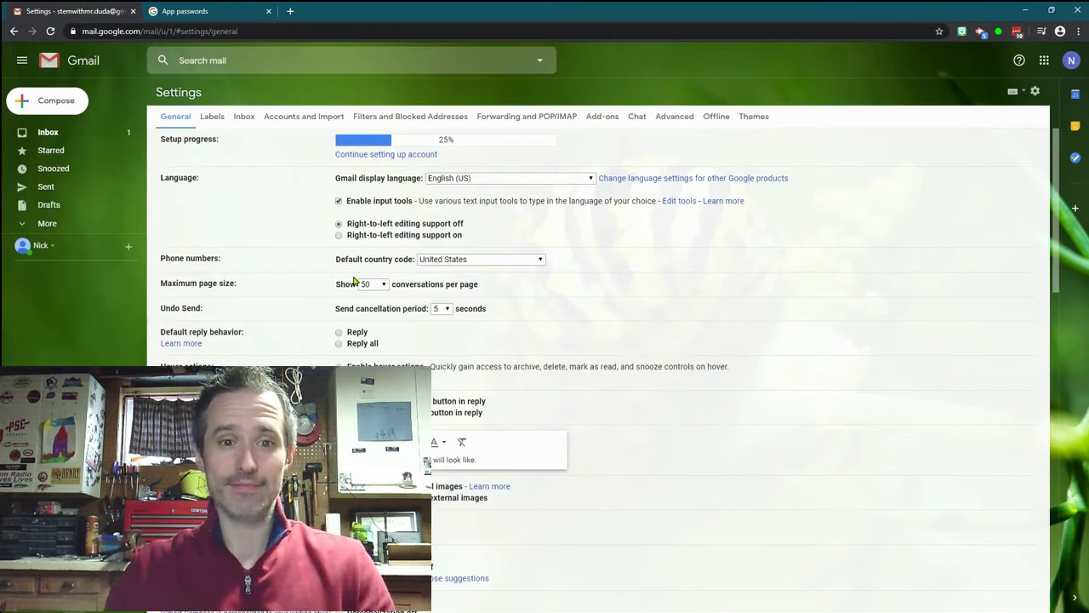
{"action": "left_click", "coordinate": [293, 119]}
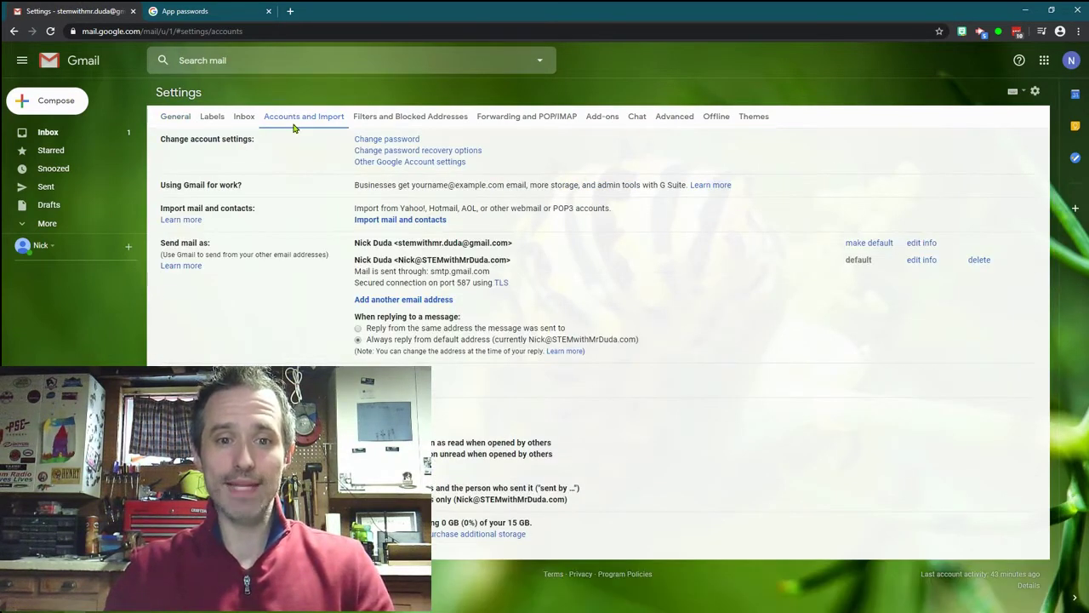
{"action": "left_click", "coordinate": [386, 303]}
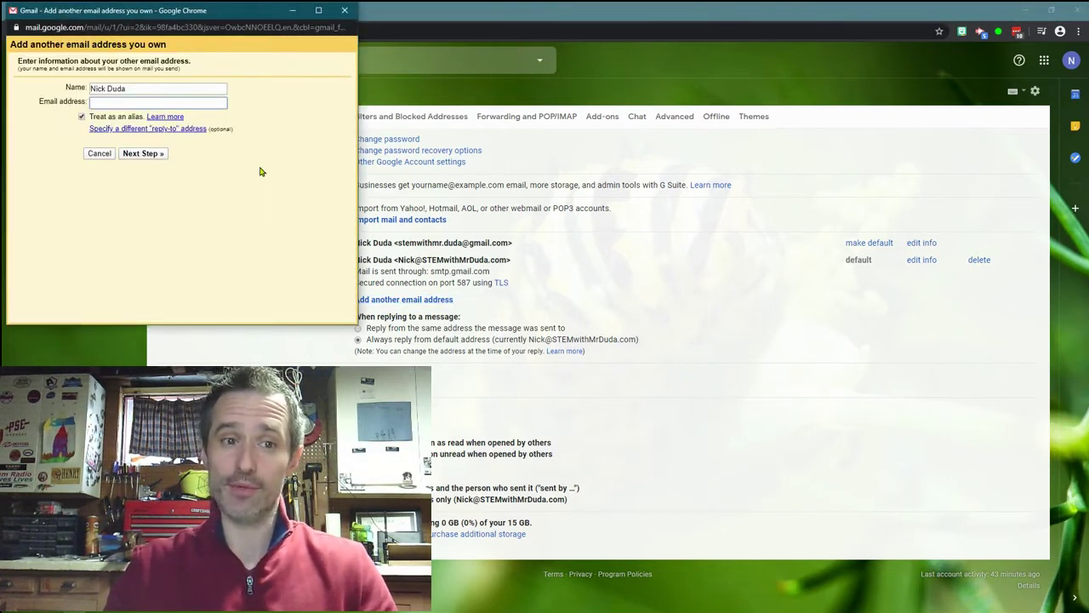
Step: Enter the custom-domain alias address, fixing its already-used name part, and reach the SMTP step
{"action": "left_click_drag", "start_coordinate": [222, 16], "coordinate": [688, 171]}
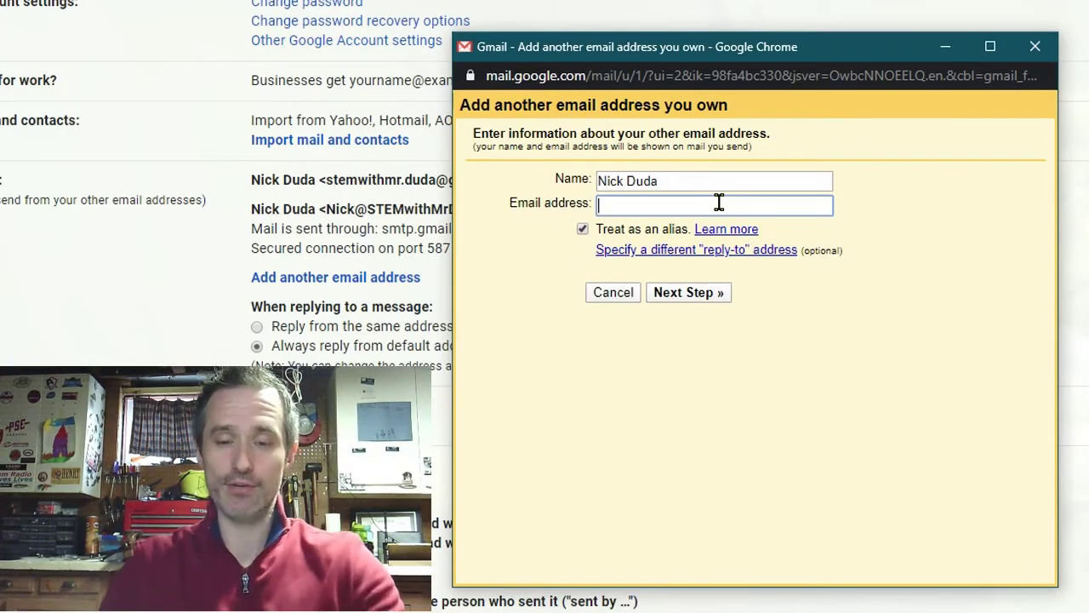
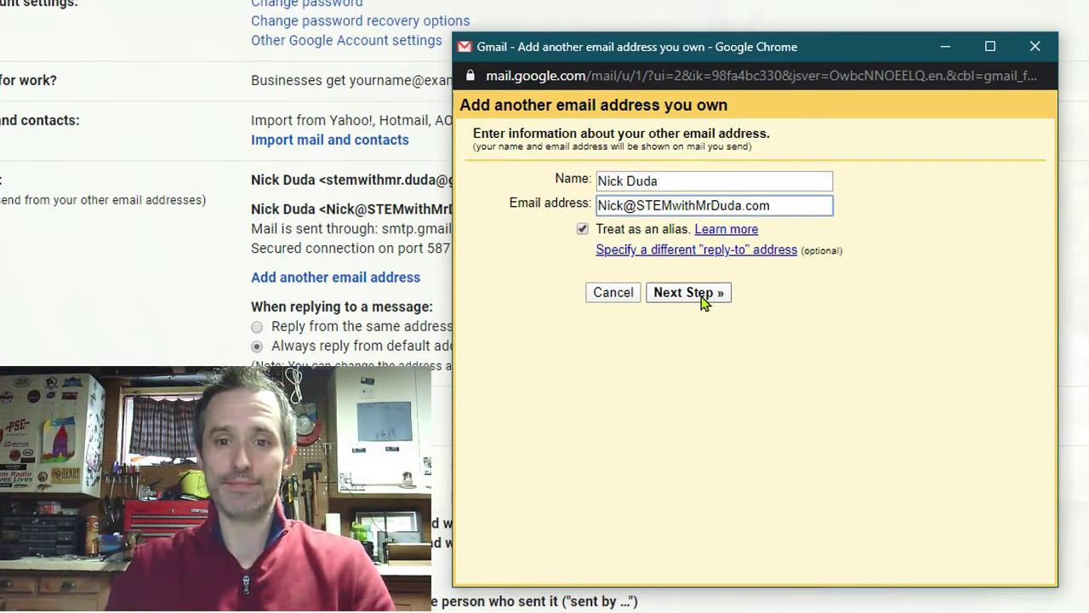
{"action": "left_click", "coordinate": [703, 294]}
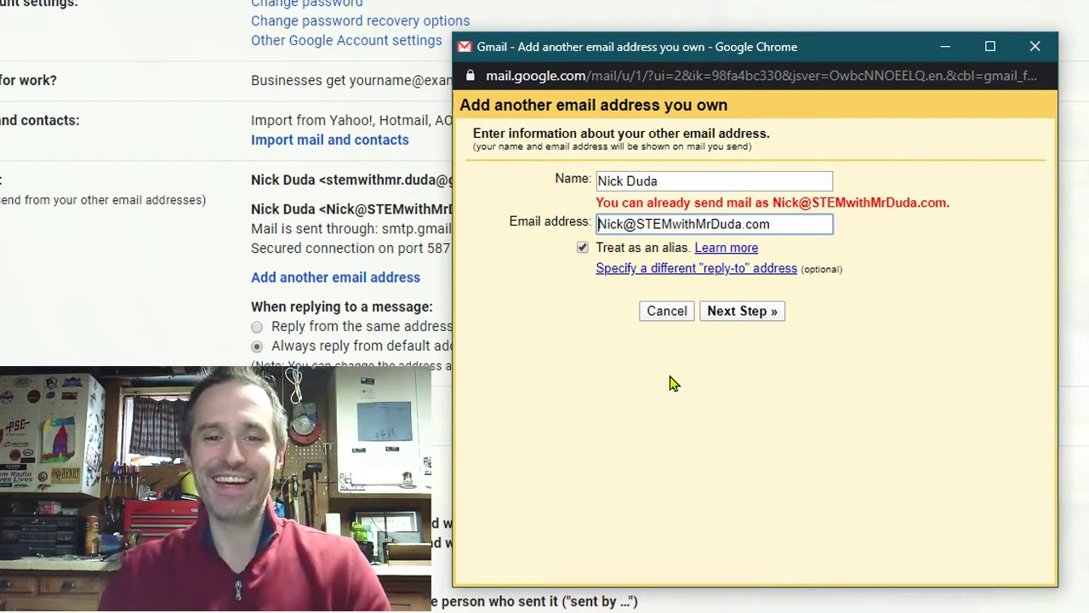
{"action": "left_click_drag", "start_coordinate": [624, 224], "coordinate": [599, 224]}
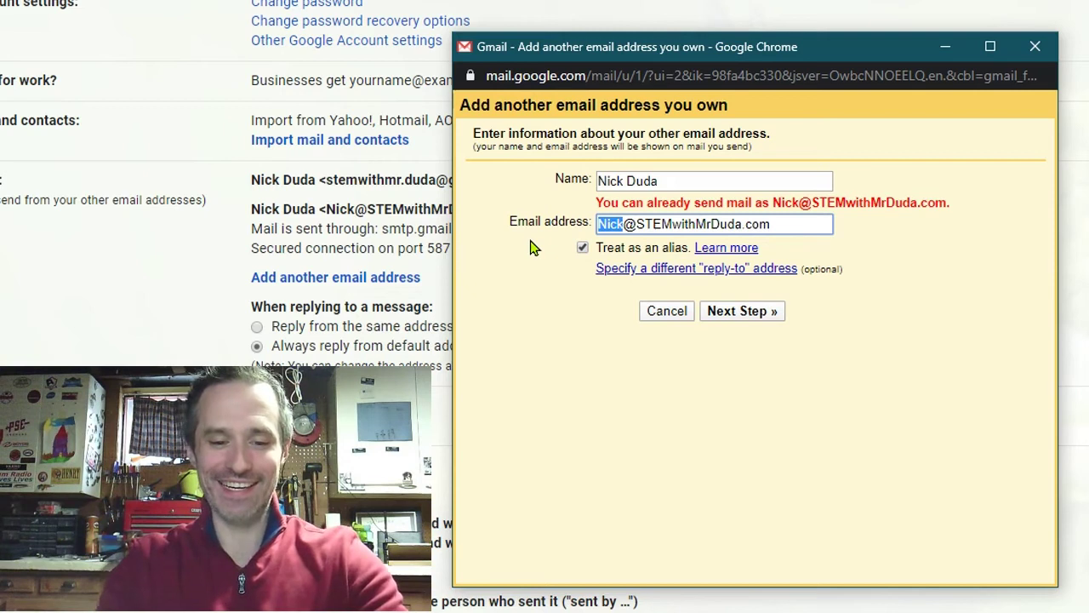
{"action": "type", "text": "andom"}
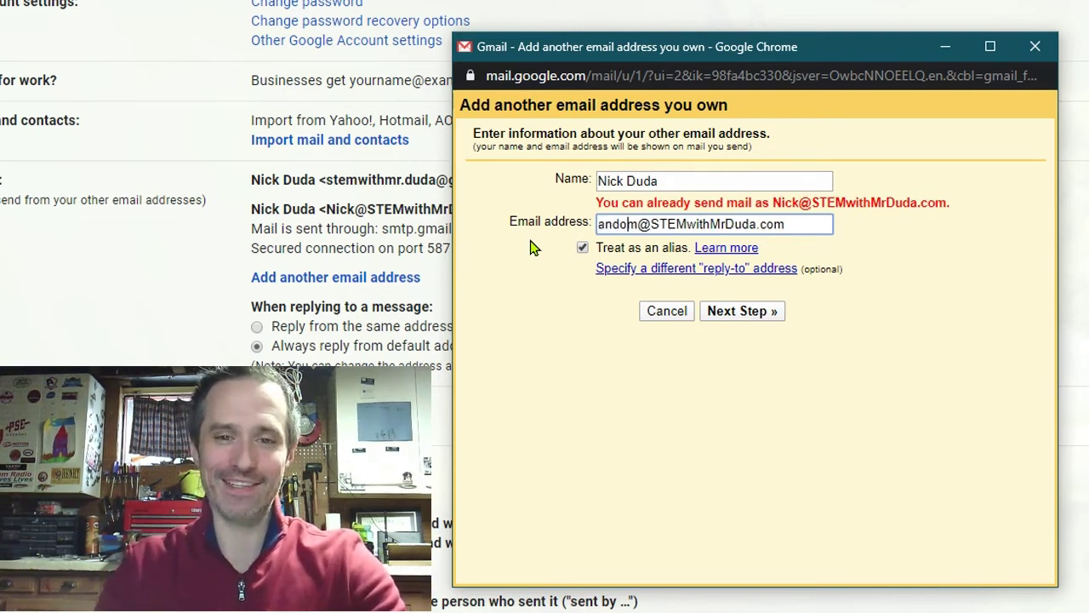
{"action": "type", "text": "r"}
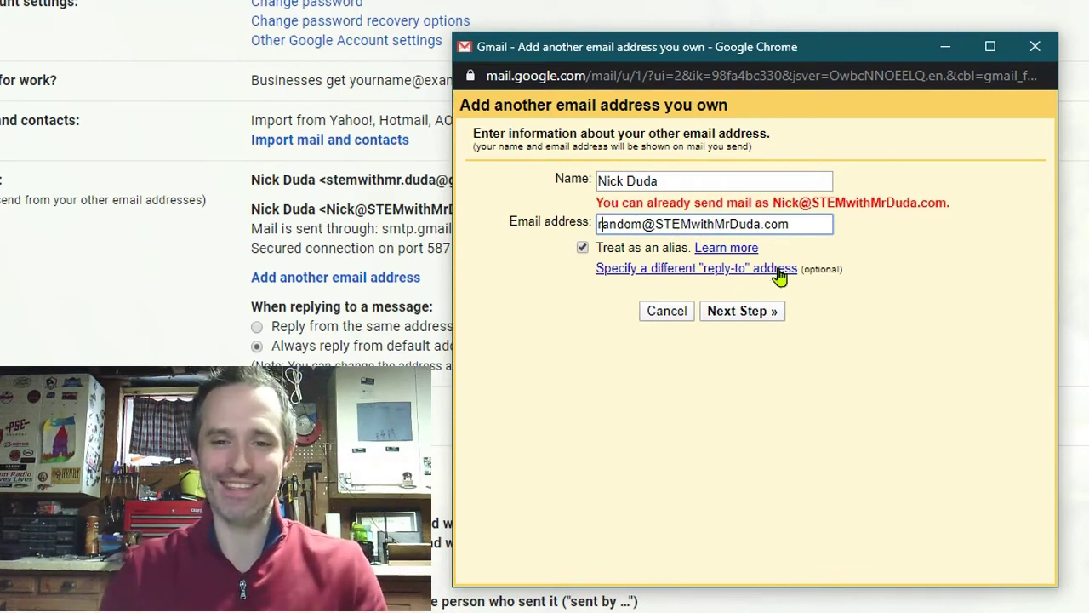
{"action": "left_click", "coordinate": [763, 322]}
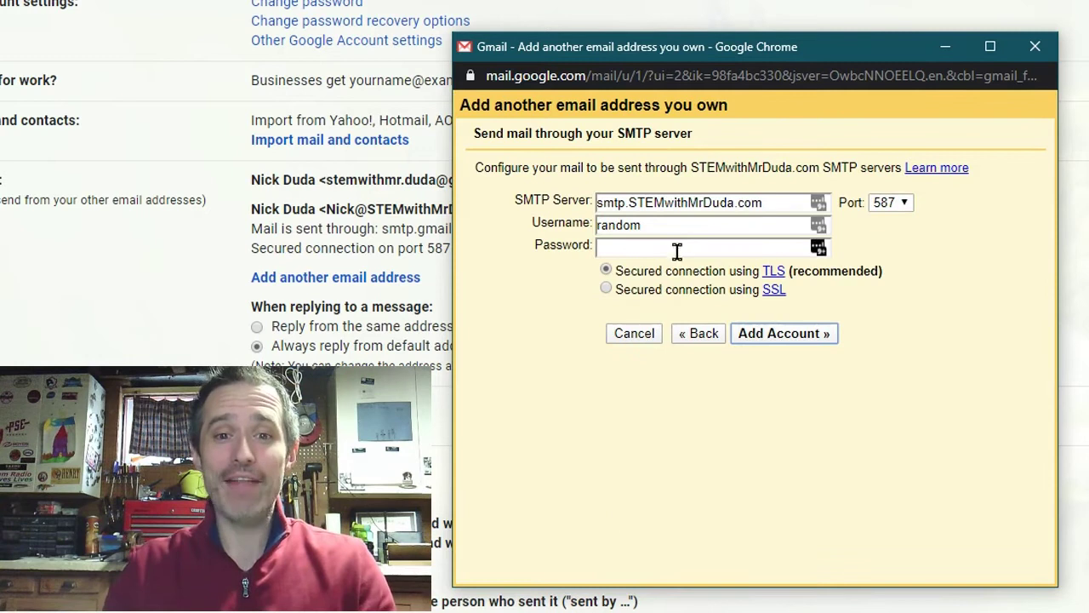
{"action": "left_click_drag", "start_coordinate": [695, 225], "coordinate": [554, 243]}
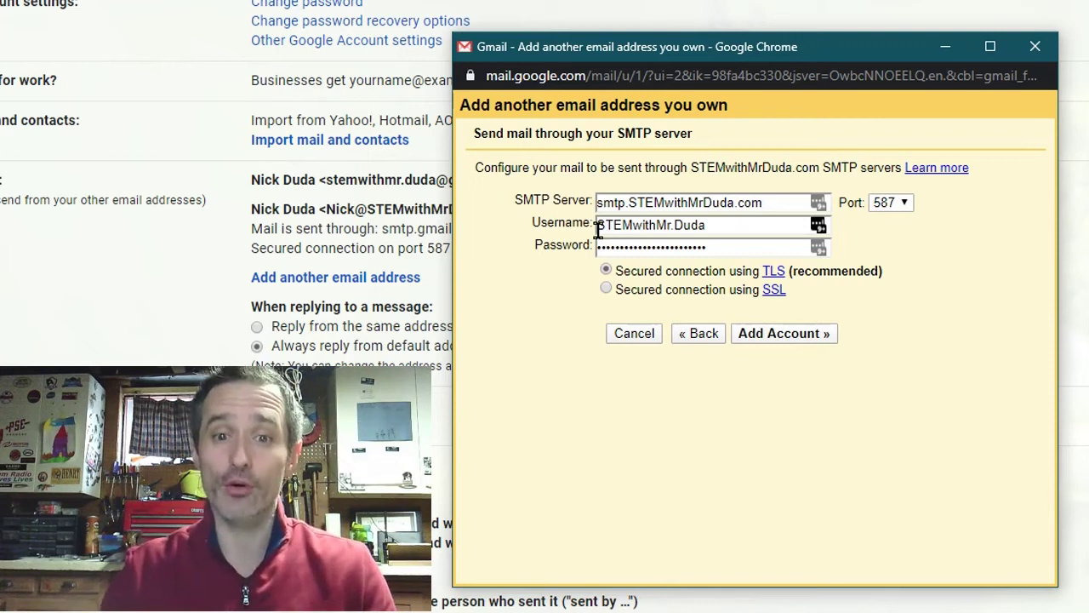
Step: Change the SMTP server to smtp.gmail.com and paste the generated app password as the password
{"action": "left_click", "coordinate": [732, 200]}
{"action": "left_click_drag", "start_coordinate": [731, 201], "coordinate": [641, 203]}
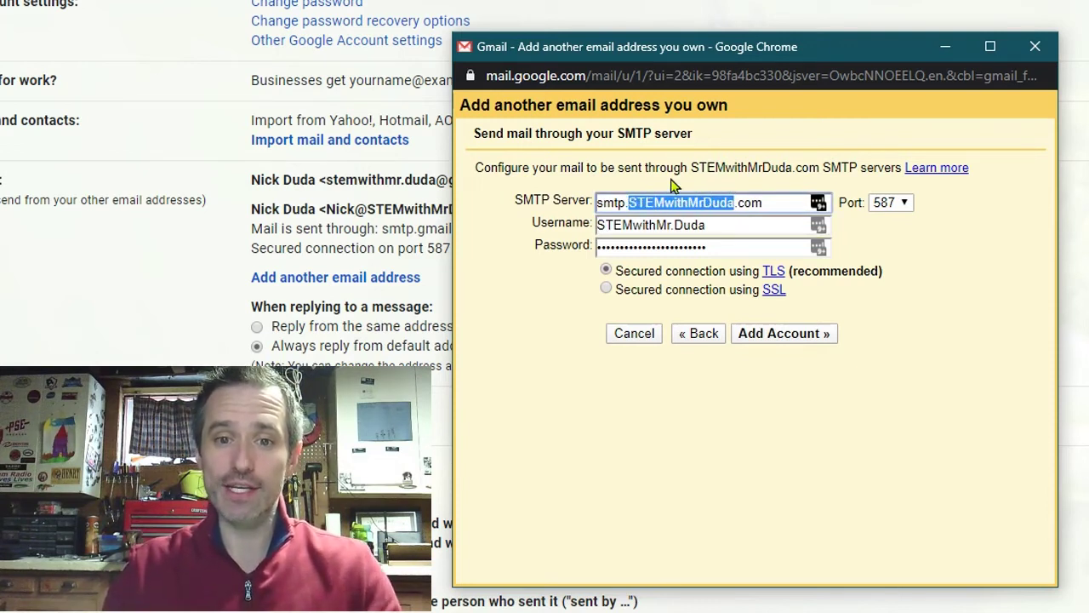
{"action": "key", "text": "BackSpace"}
{"action": "type", "text": "gmail"}
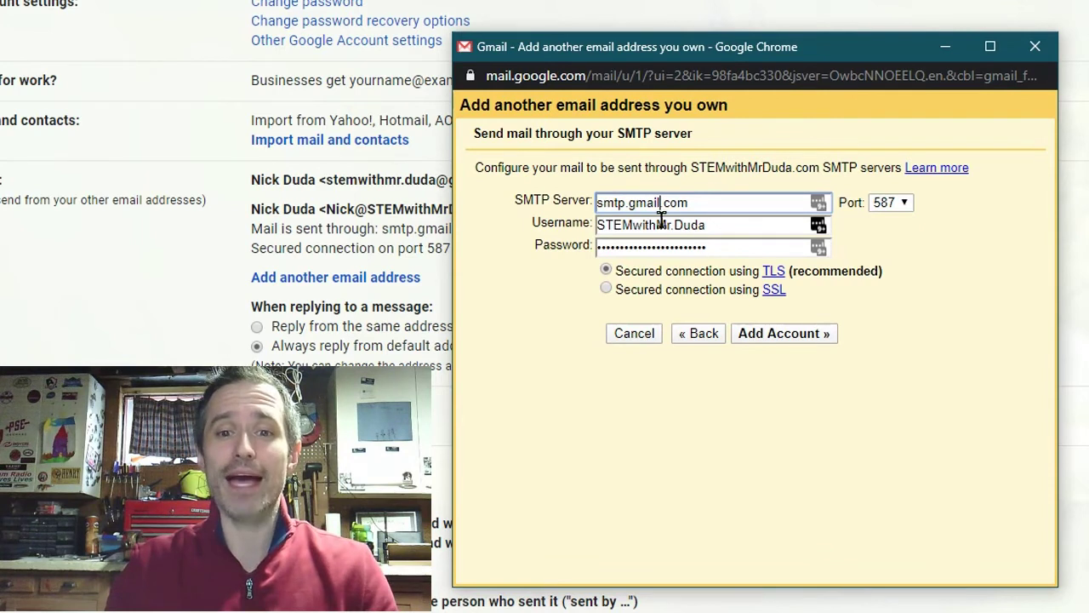
{"action": "double_click", "coordinate": [695, 246]}
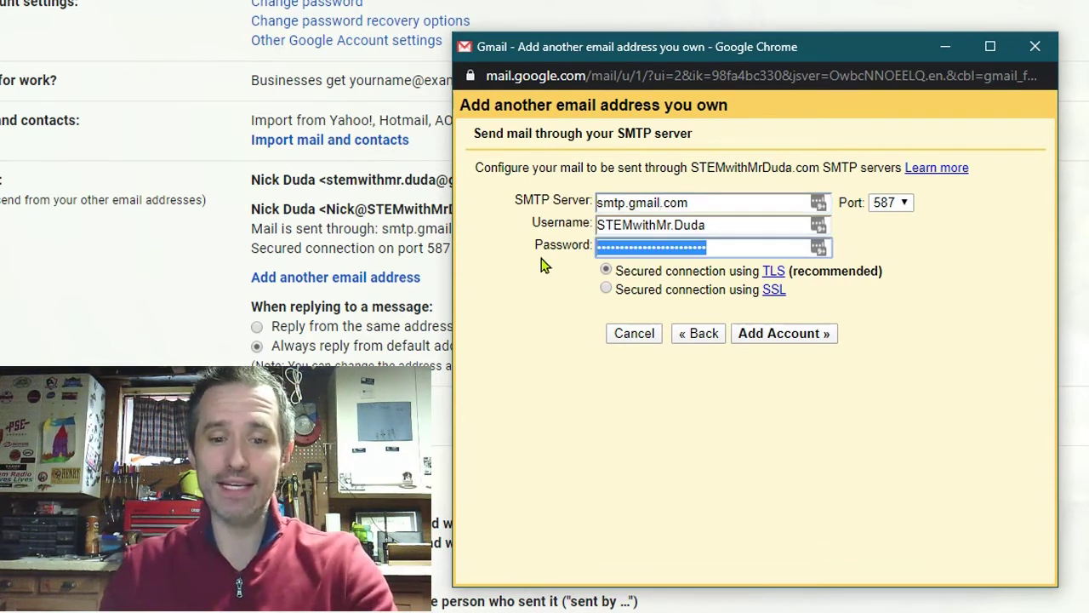
{"action": "key", "text": "ctrl+v"}
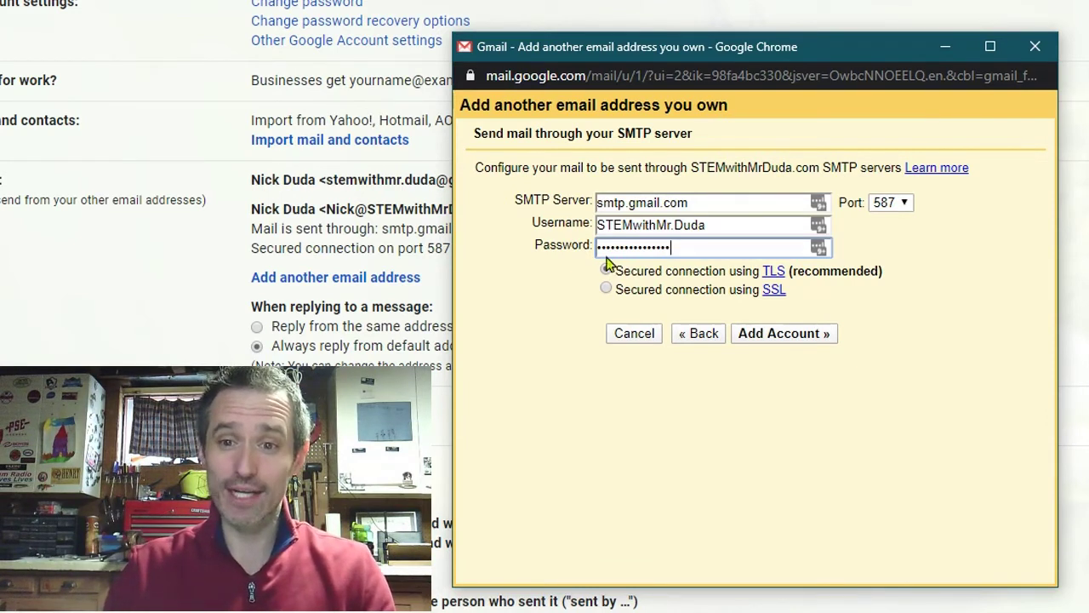
Step: Close the add-address window and confirm a new message can be sent from the custom-domain address
{"action": "left_click", "coordinate": [1038, 49]}
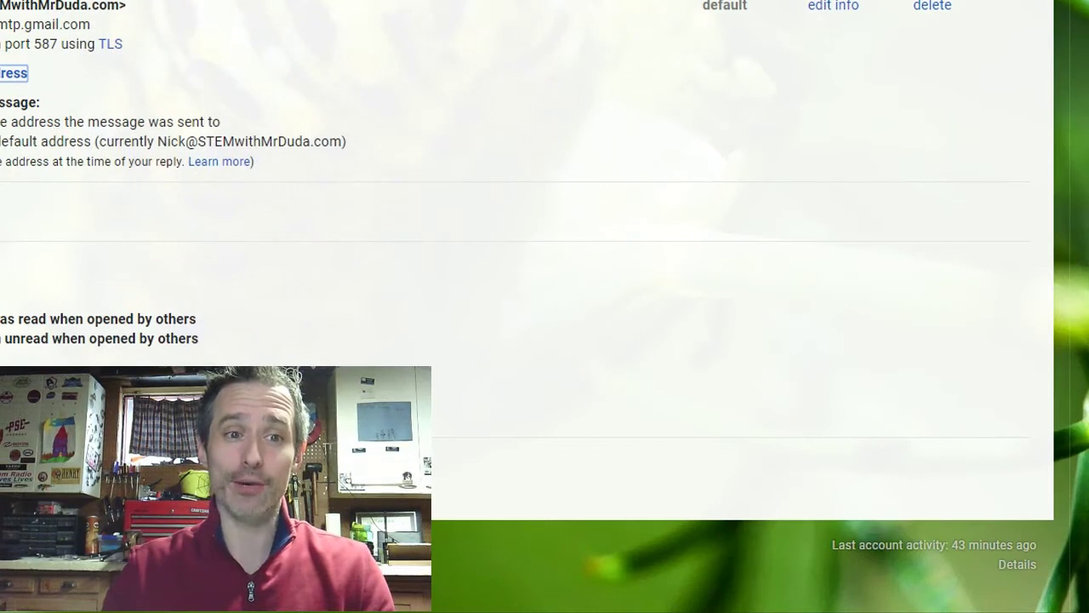
{"action": "key", "text": "c"}
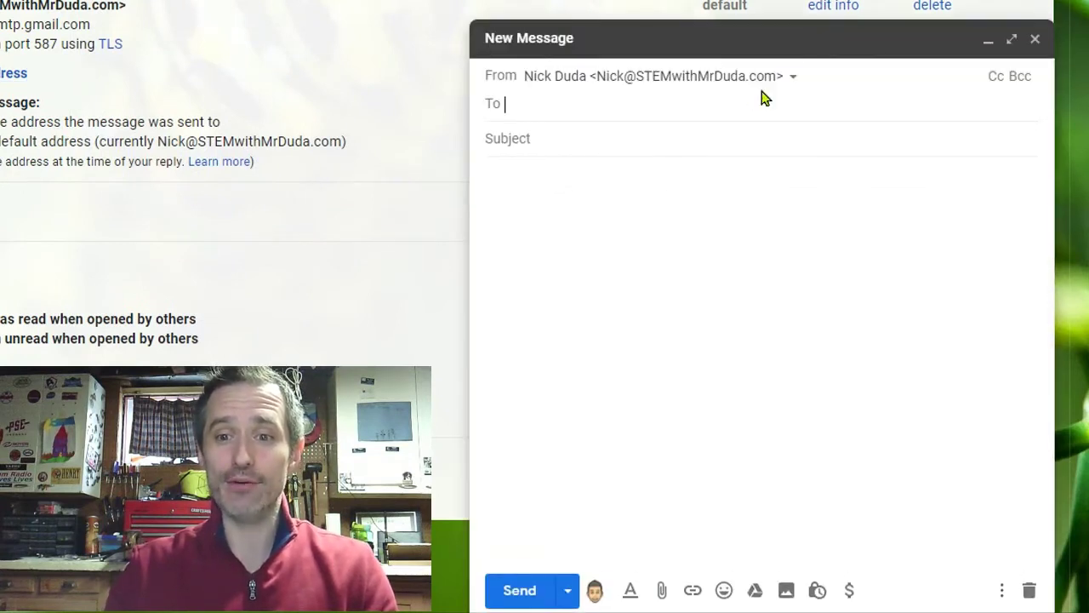
{"action": "left_click", "coordinate": [774, 81]}
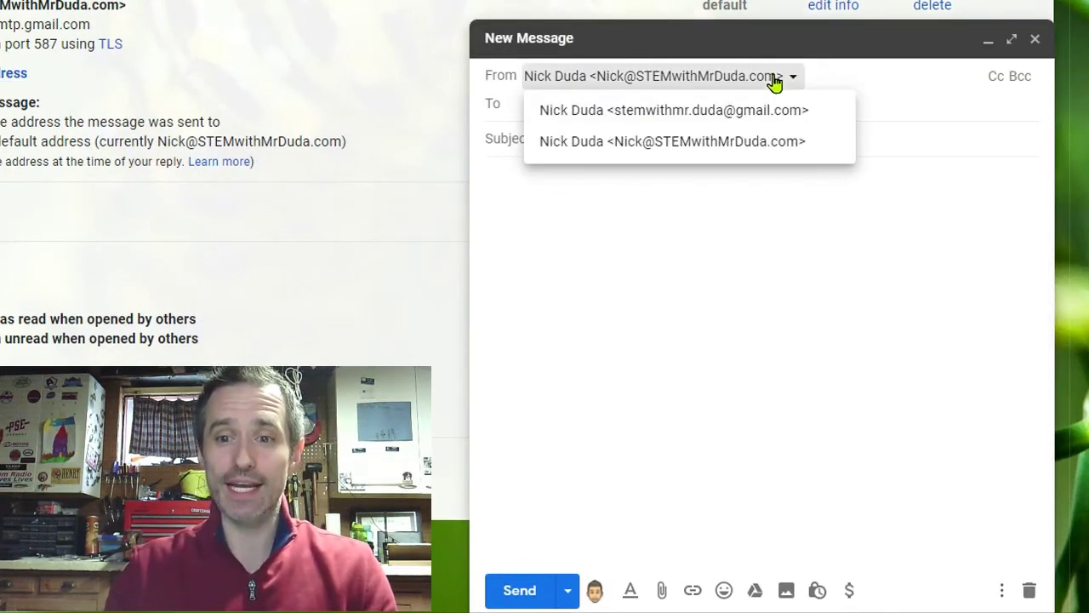
{"action": "left_click", "coordinate": [726, 159]}
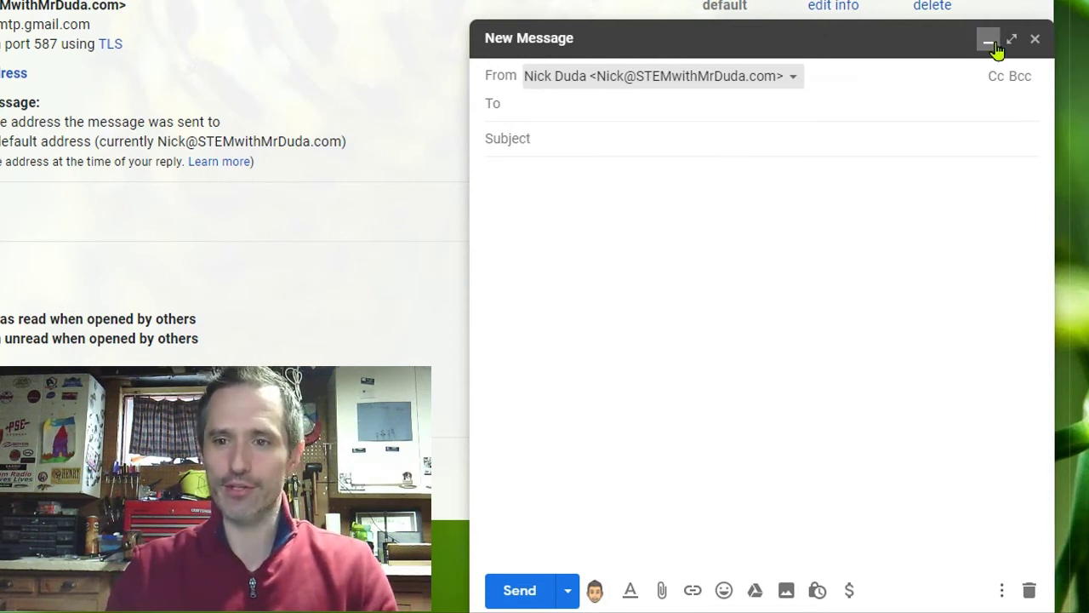
{"action": "left_click", "coordinate": [1035, 39]}
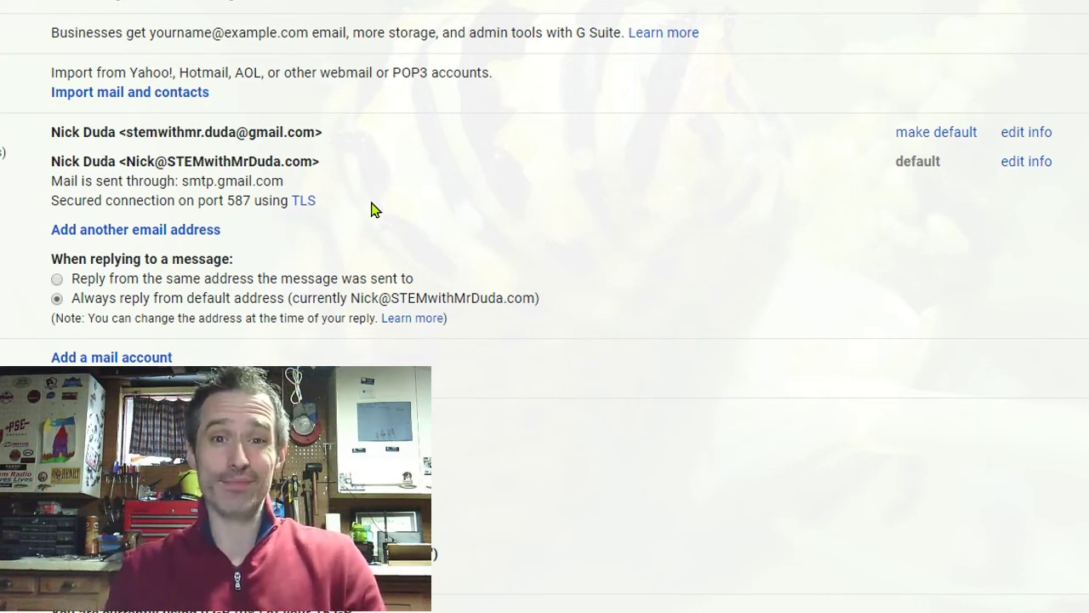
{"action": "key", "text": "alt+Tab"}
{"action": "key", "text": "Escape"}
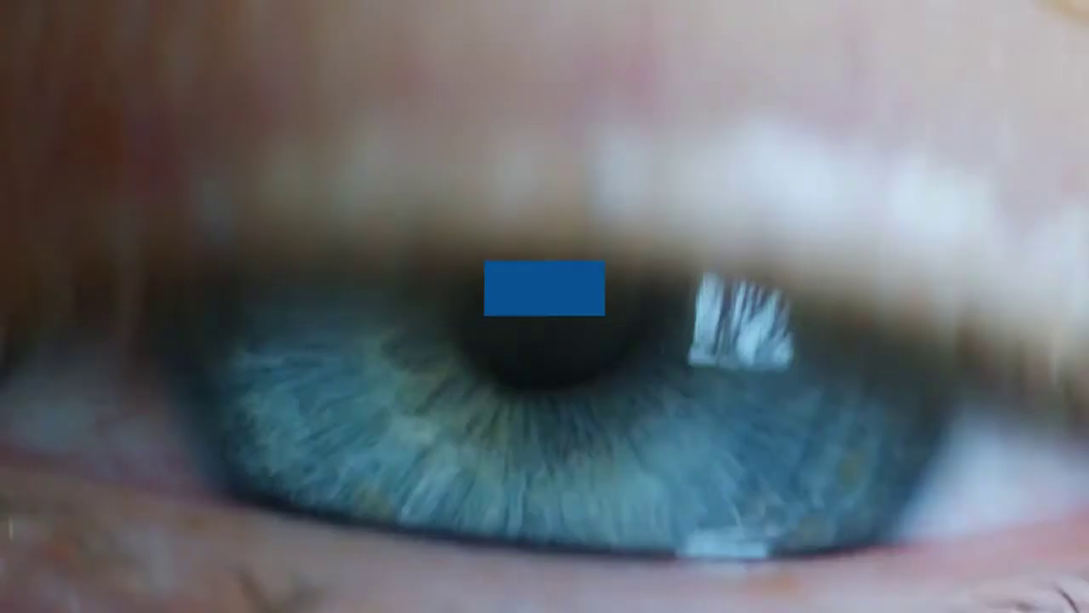